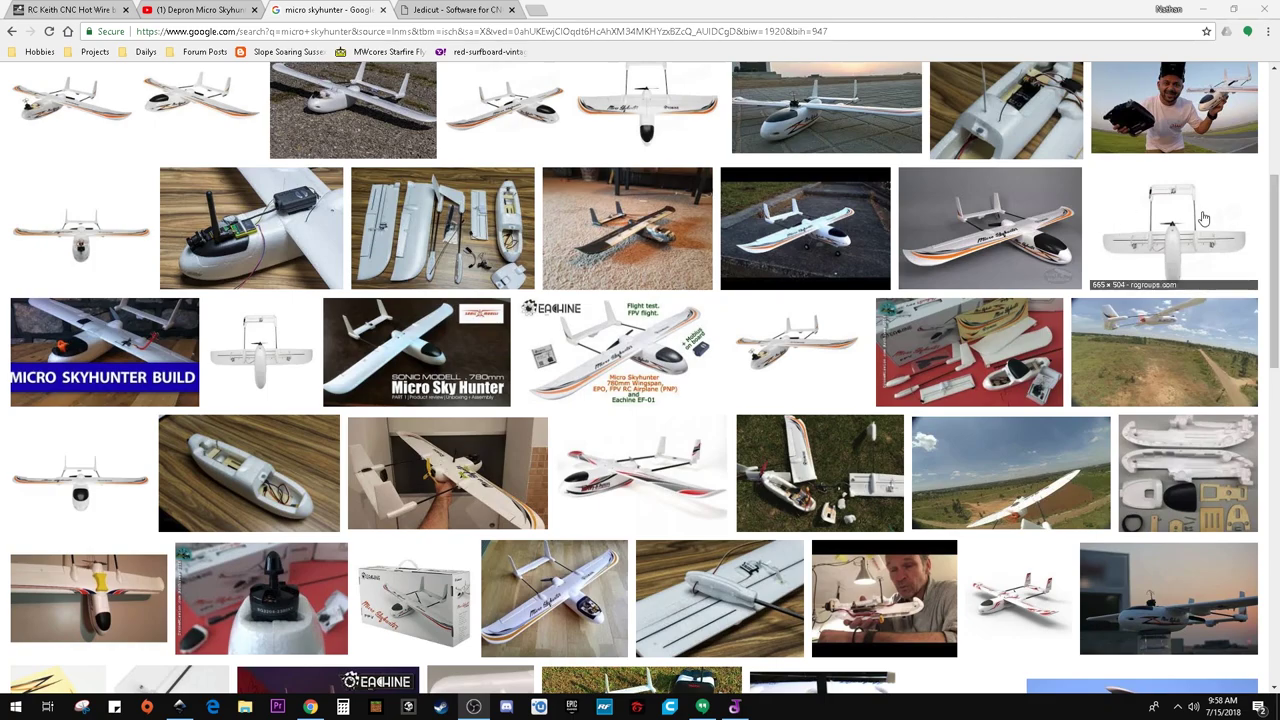
# - Browse the micro skyhunter image results, then switch to the 'Depron Micro Skyhunter' video tab
pyautogui.moveTo(1274, 212); pyautogui.dragTo(1248, 218)
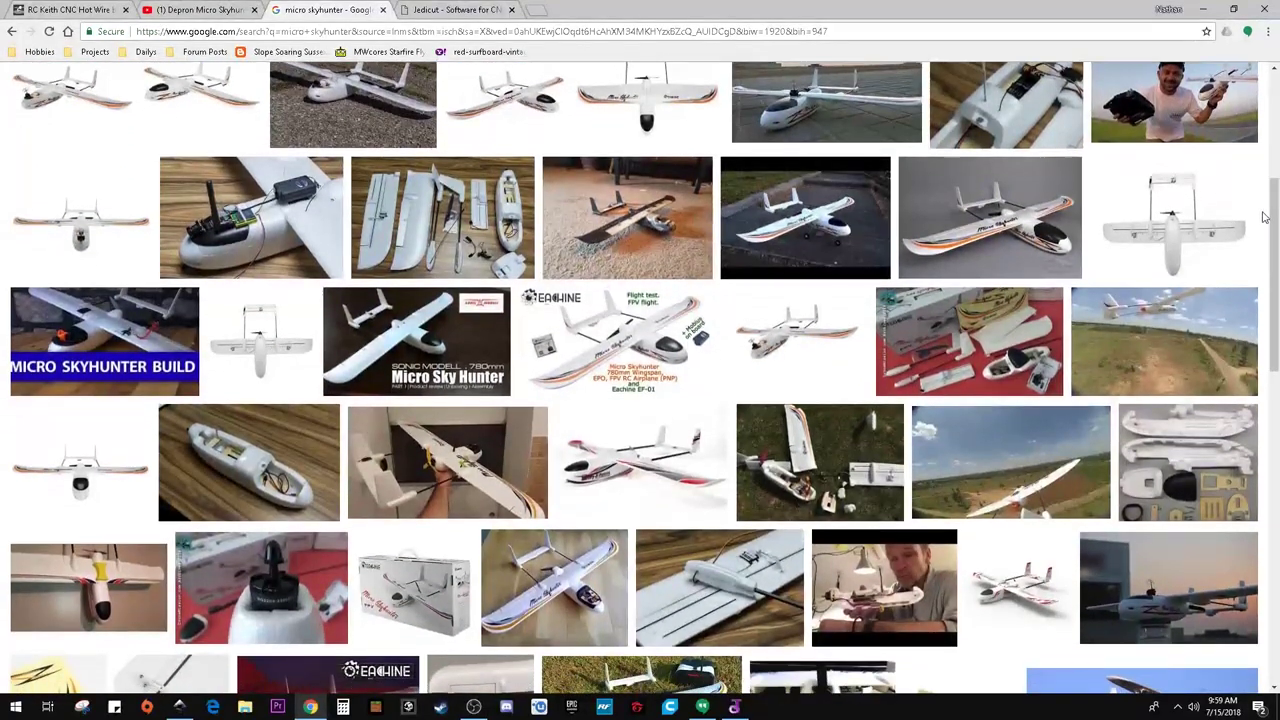
pyautogui.scroll(-2, 607, 440)
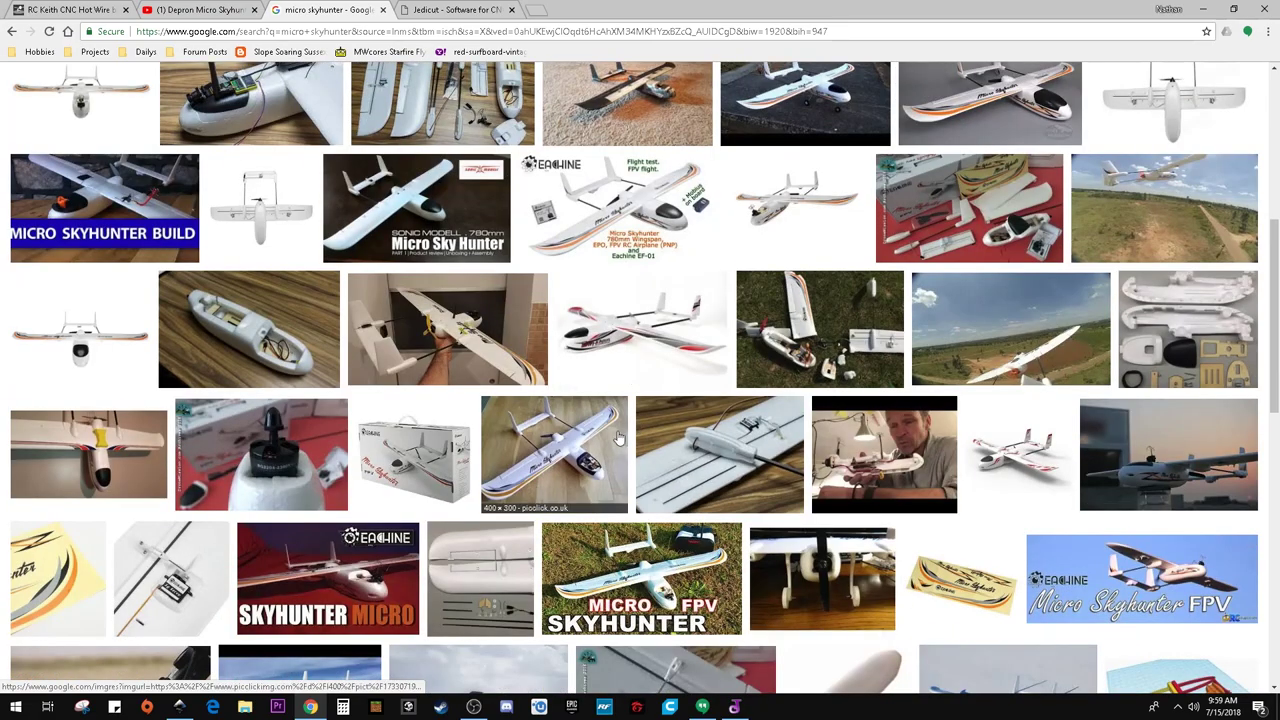
pyautogui.scroll(1, 607, 438)
pyautogui.scroll(2, 607, 438)
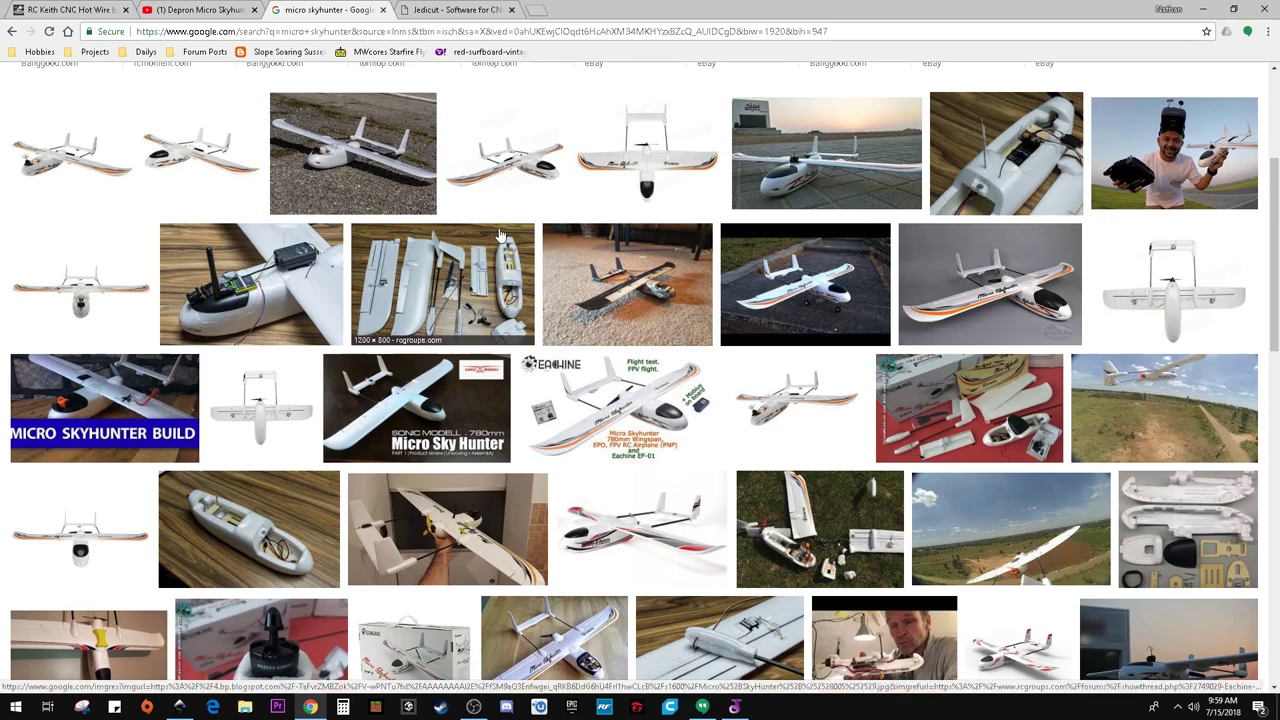
pyautogui.click(203, 10)
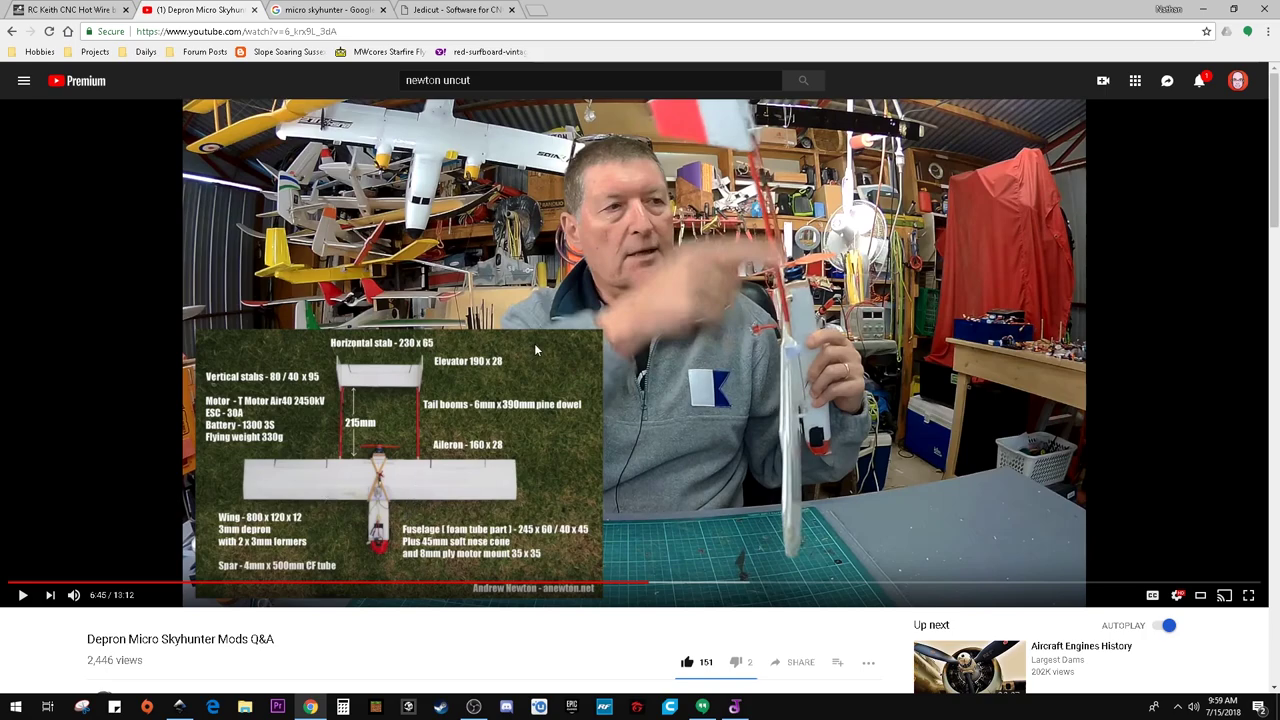
# - Bring the Jedicut window in front of the browser, maximise it, and show the Tools menu
pyautogui.click(438, 8)
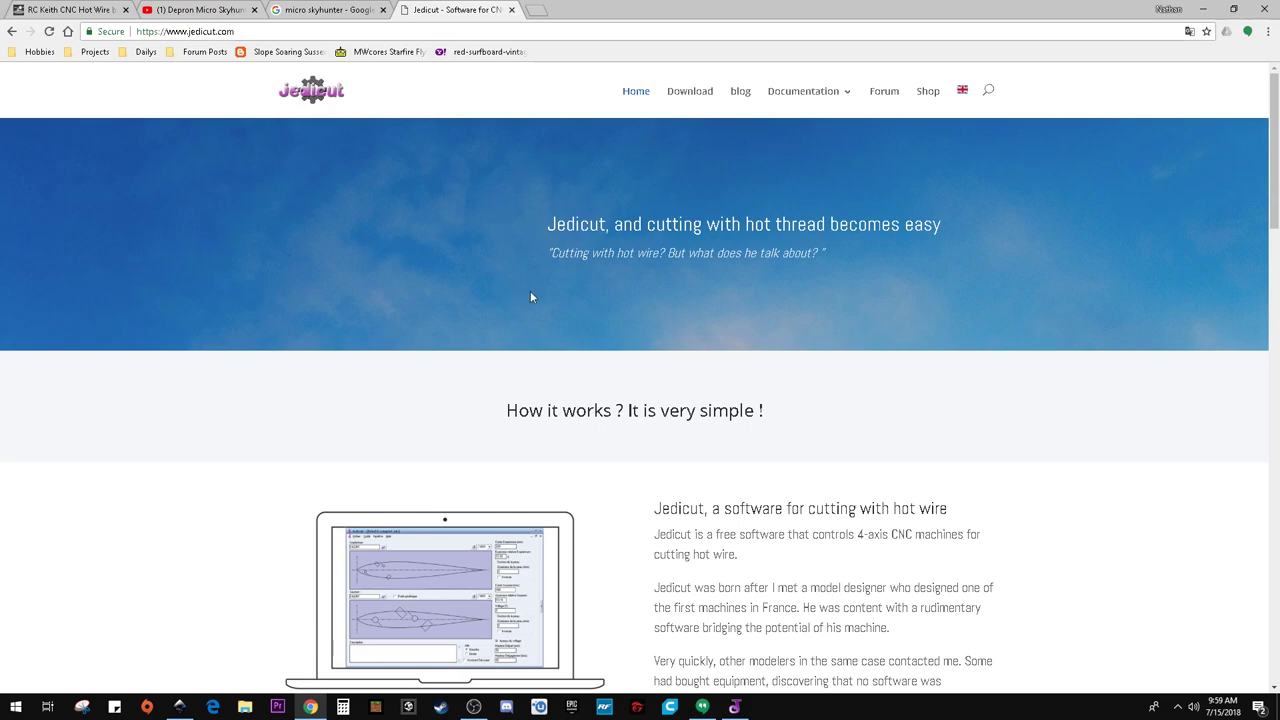
pyautogui.click(735, 707)
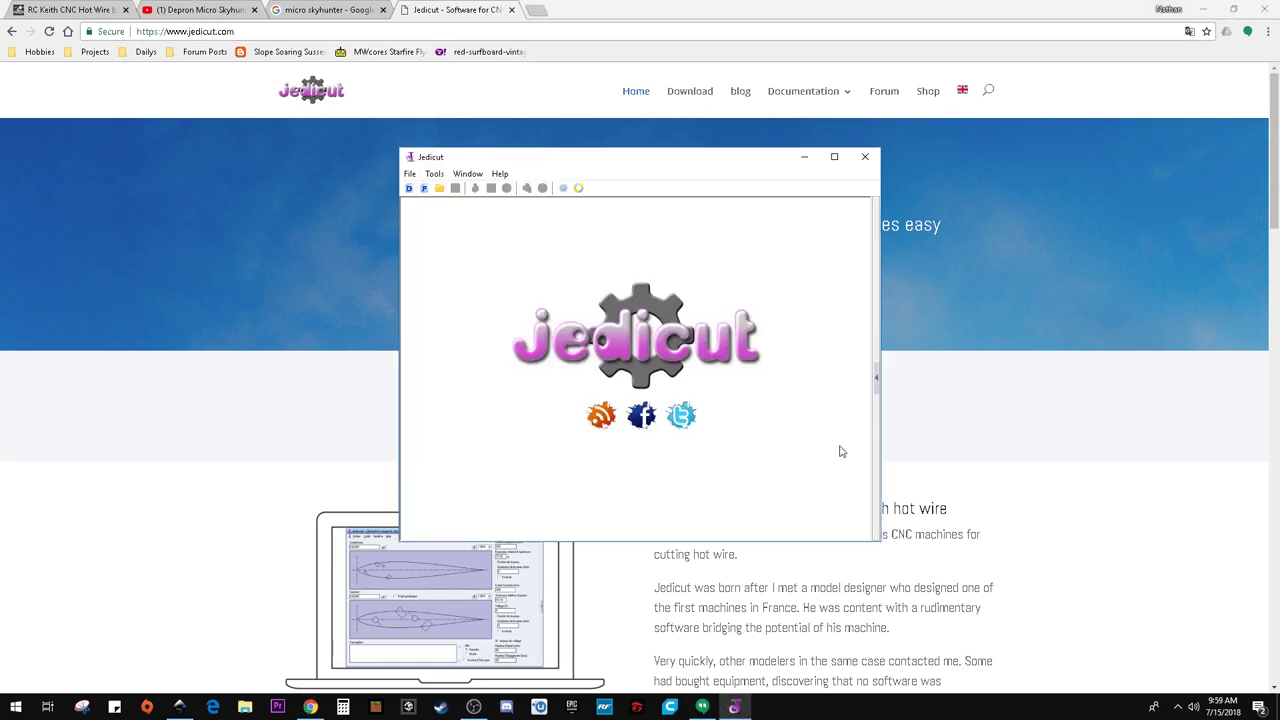
pyautogui.click(834, 156)
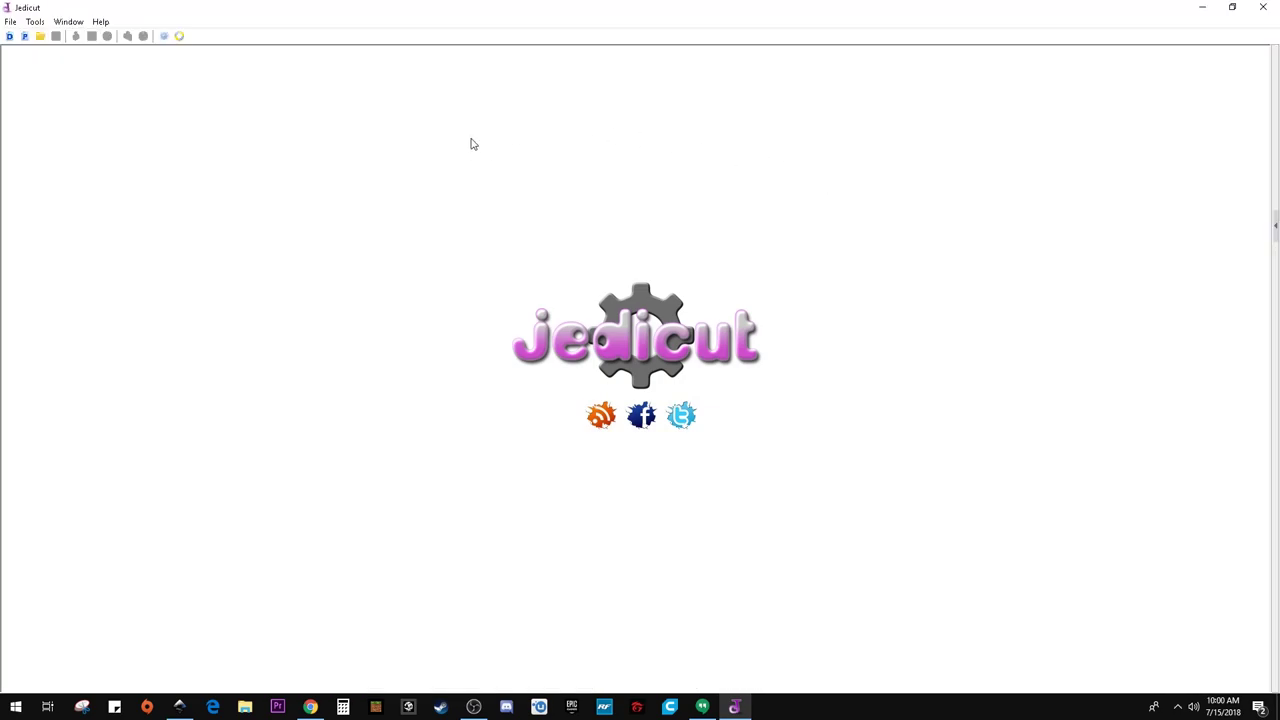
pyautogui.click(33, 21)
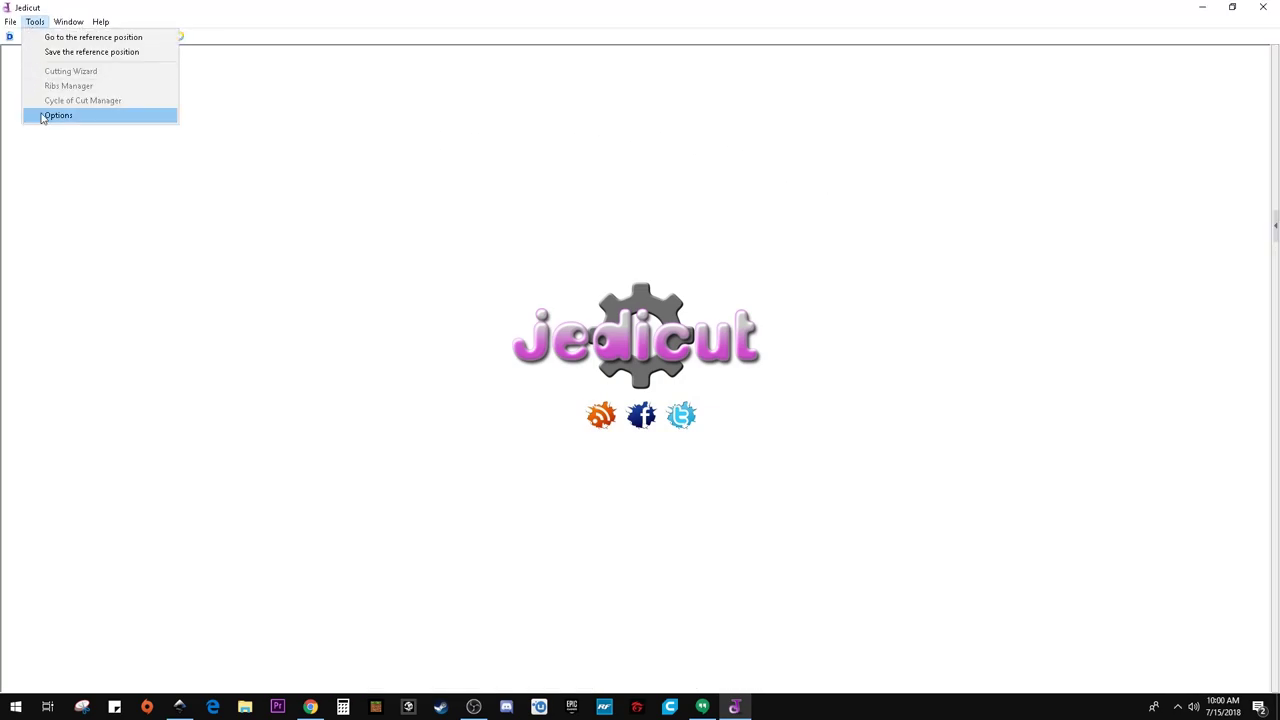
# - Open Tools > Options and review the Heating, Communication and CNC controller pages
pyautogui.click(45, 116)
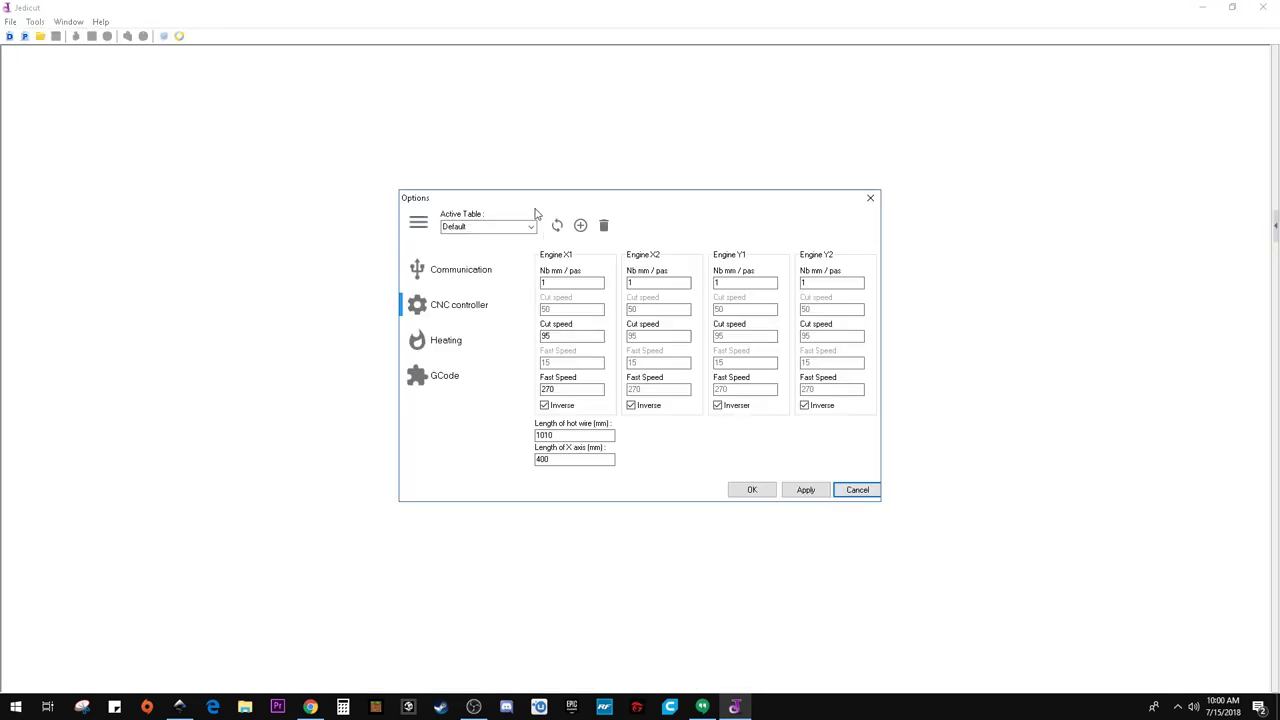
pyautogui.click(437, 344)
pyautogui.click(447, 315)
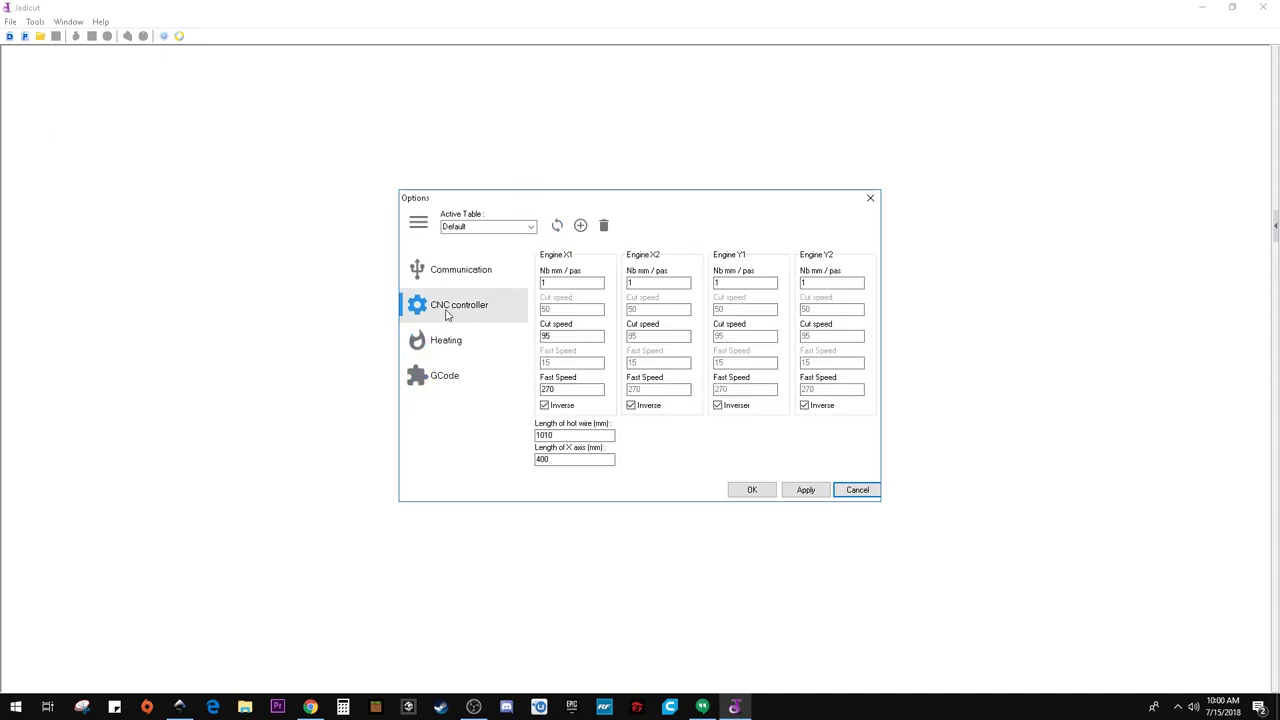
pyautogui.click(437, 277)
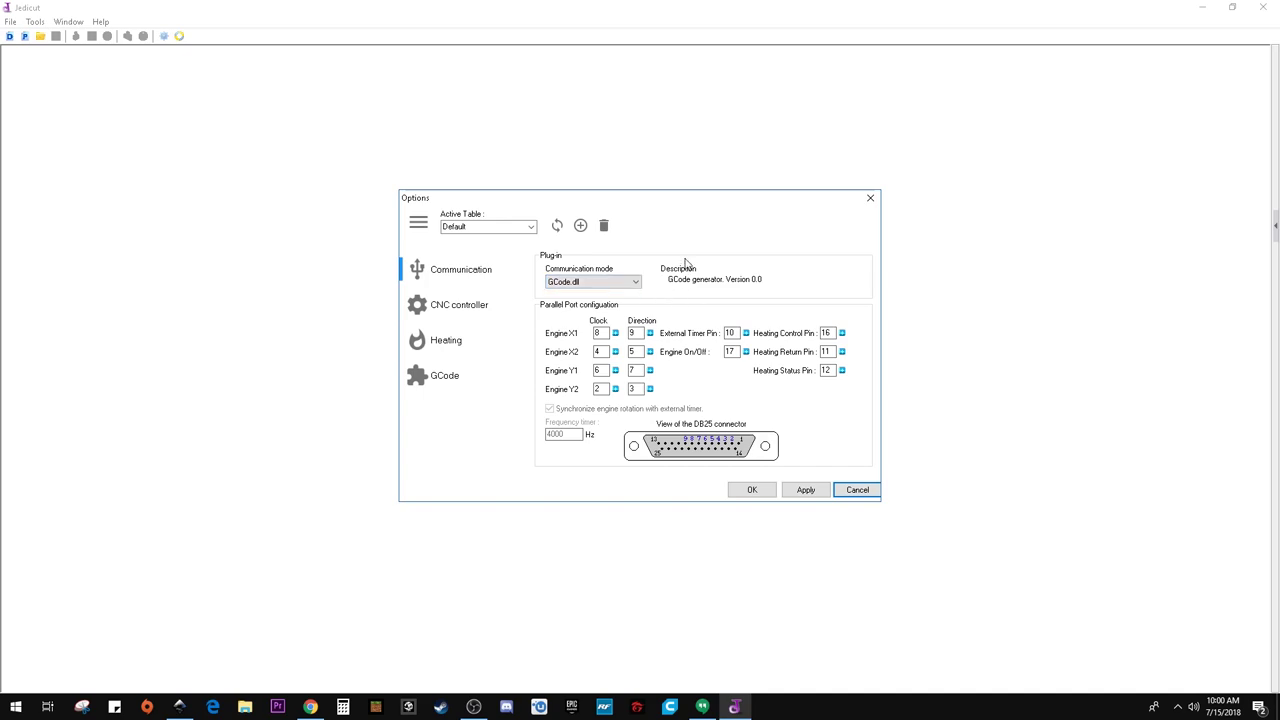
pyautogui.click(427, 309)
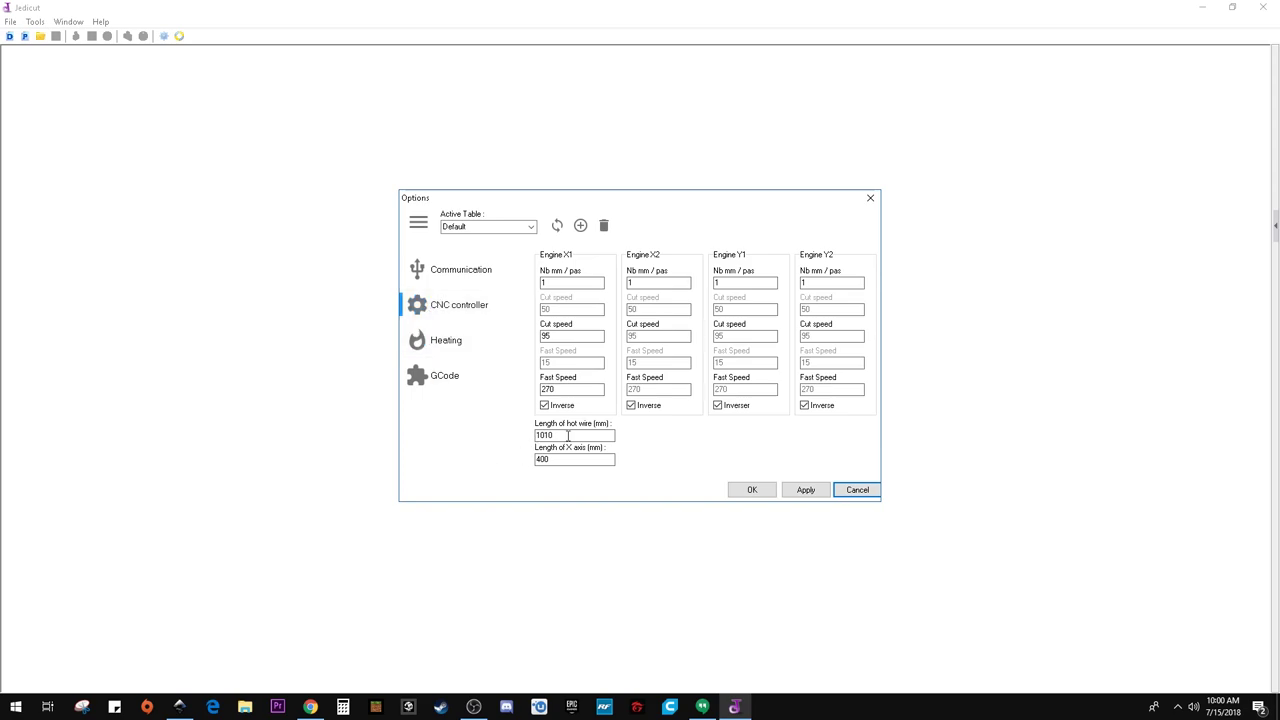
# - Check the hot wire length of 1010 mm and the X axis length of 400 mm
pyautogui.moveTo(567, 436); pyautogui.dragTo(530, 436)
pyautogui.click(545, 459)
pyautogui.moveTo(552, 459); pyautogui.dragTo(533, 459)
pyautogui.click(553, 459)
pyautogui.moveTo(553, 459); pyautogui.dragTo(537, 462)
pyautogui.click(552, 459)
pyautogui.click(539, 460)
# - Close Options, start a new wing cut and load clarky.dat from Dat Files as the root profile
pyautogui.click(752, 490)
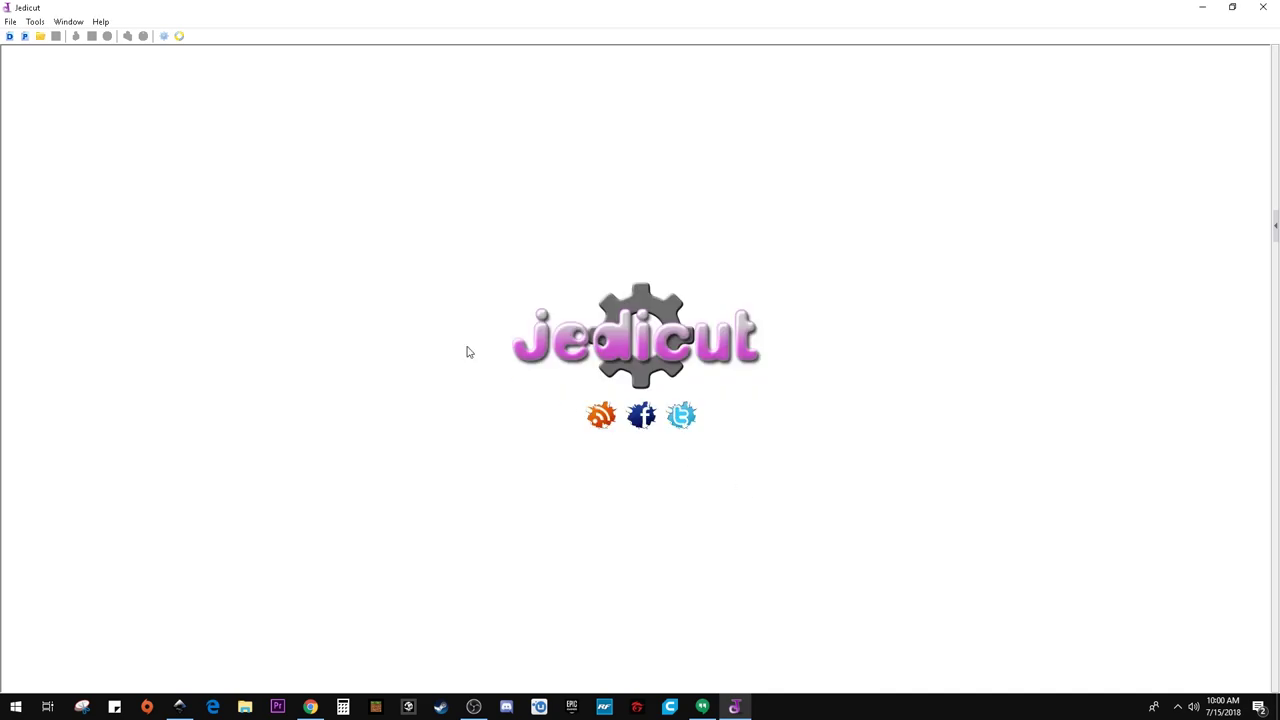
pyautogui.click(8, 37)
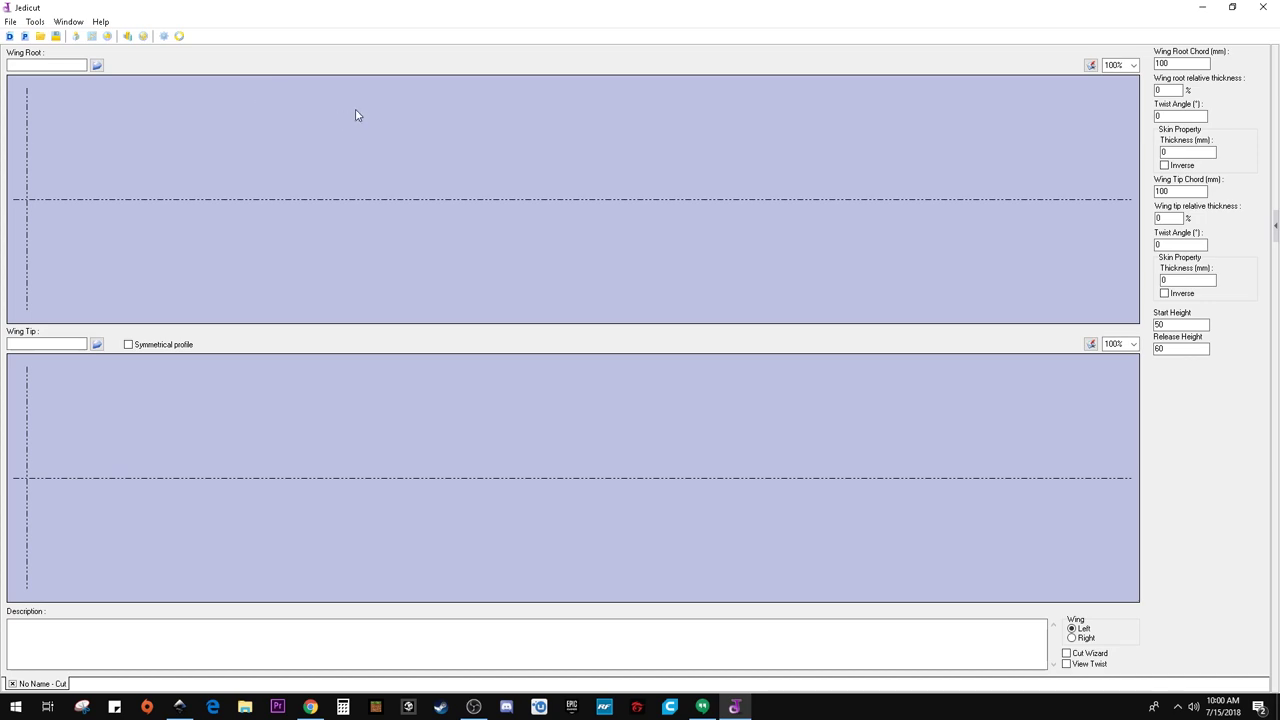
pyautogui.click(96, 65)
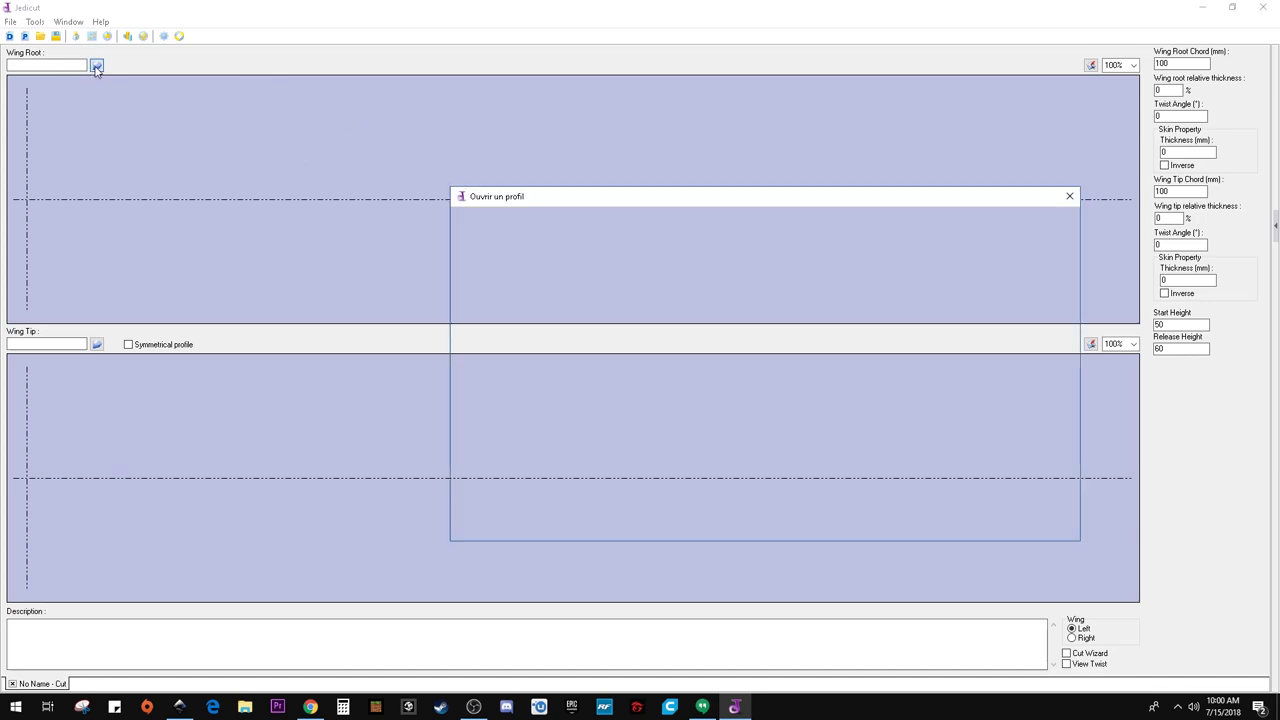
pyautogui.click(510, 348)
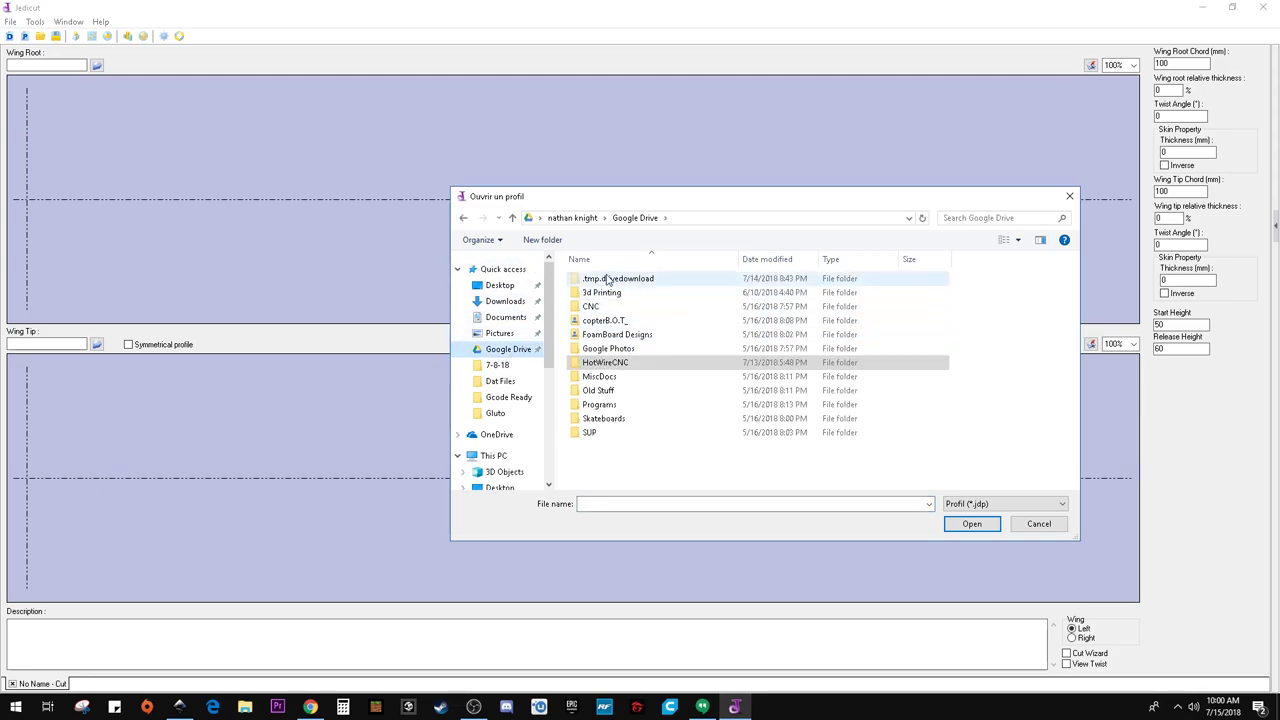
pyautogui.doubleClick(588, 366)
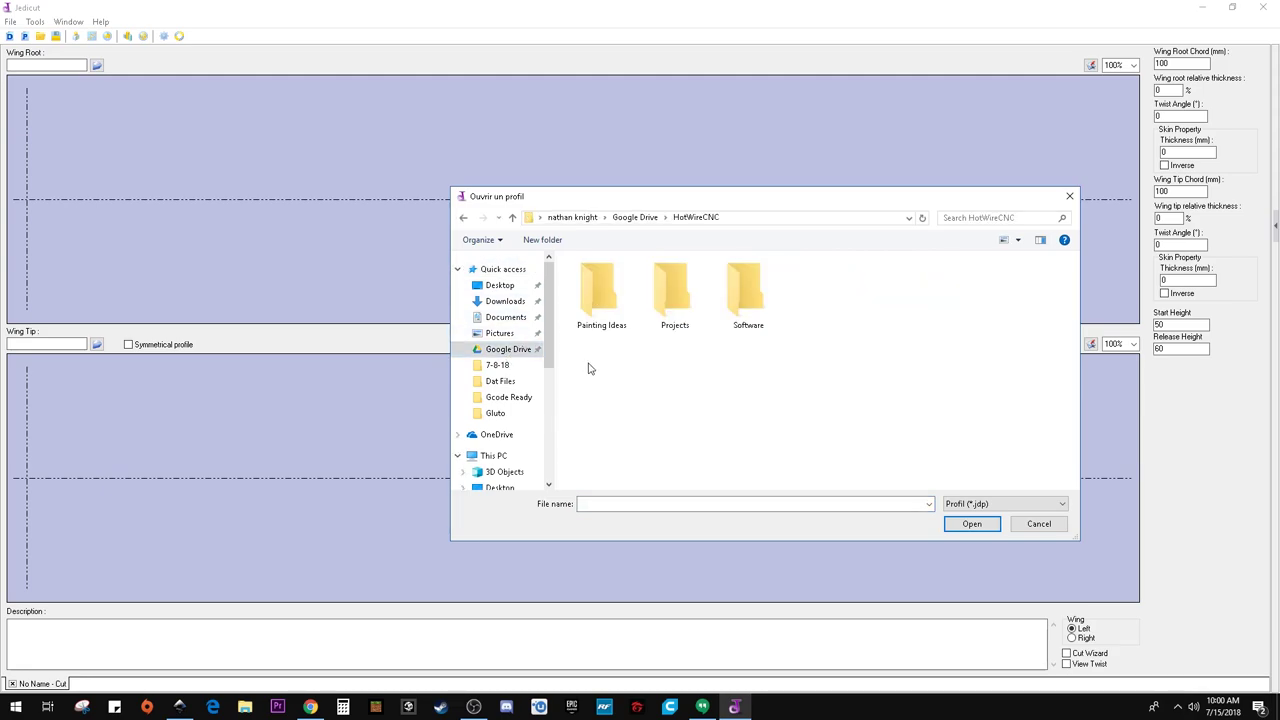
pyautogui.doubleClick(672, 292)
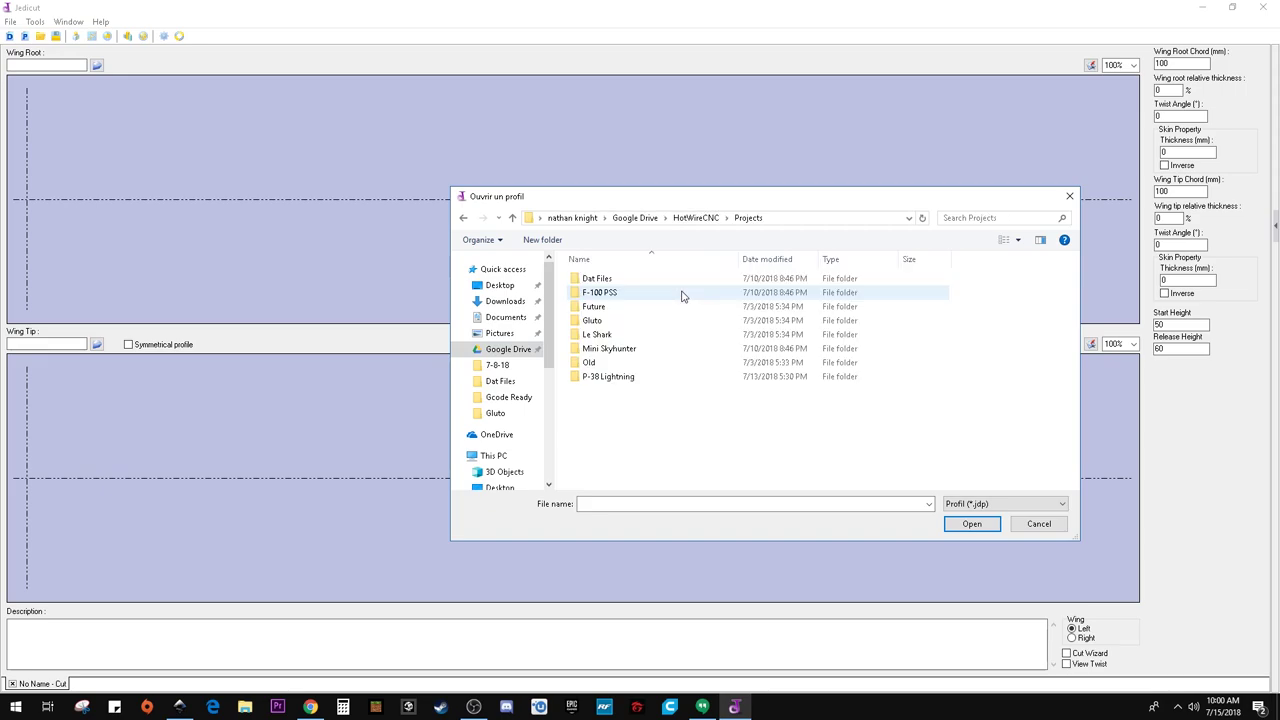
pyautogui.doubleClick(598, 282)
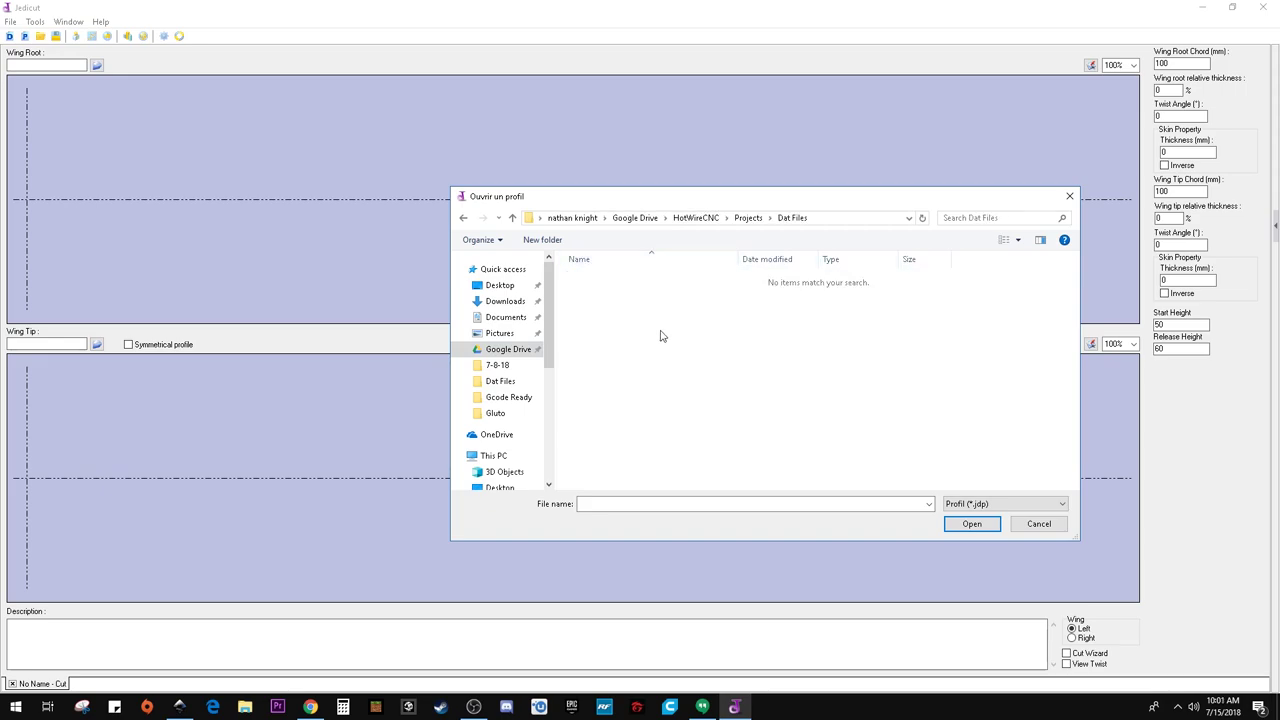
pyautogui.click(985, 505)
pyautogui.click(978, 537)
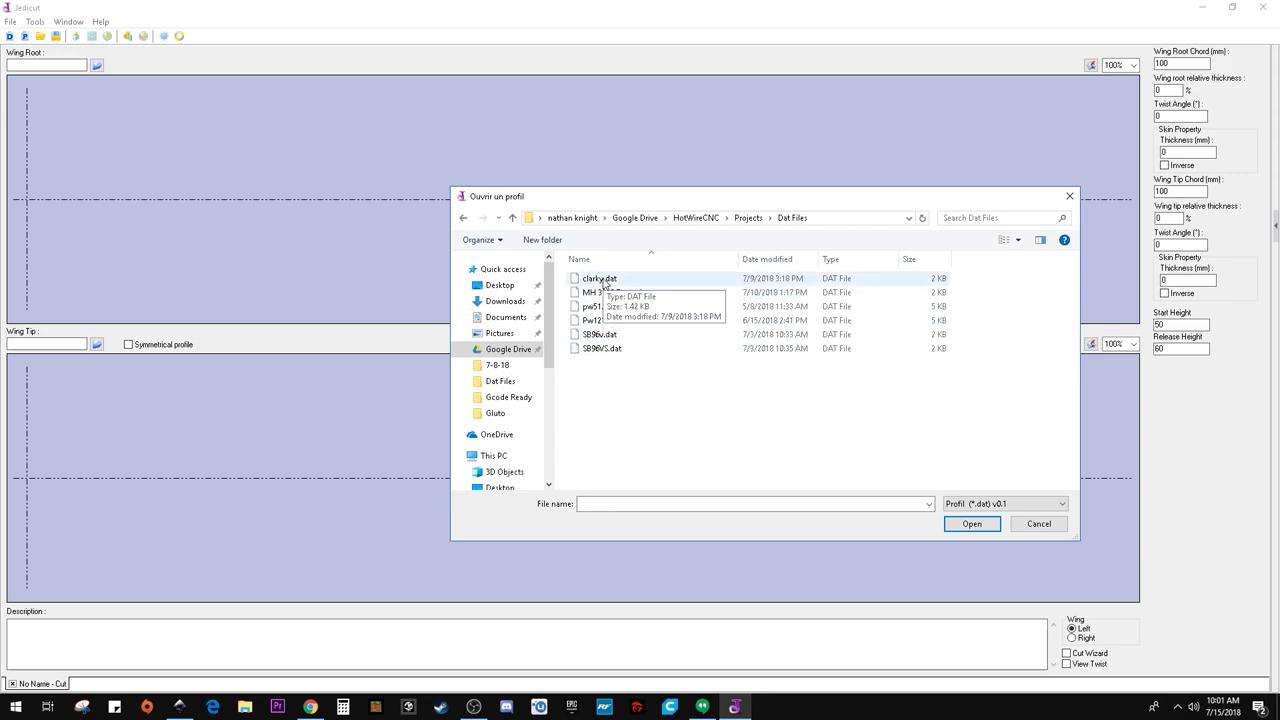
pyautogui.click(604, 283)
pyautogui.click(975, 527)
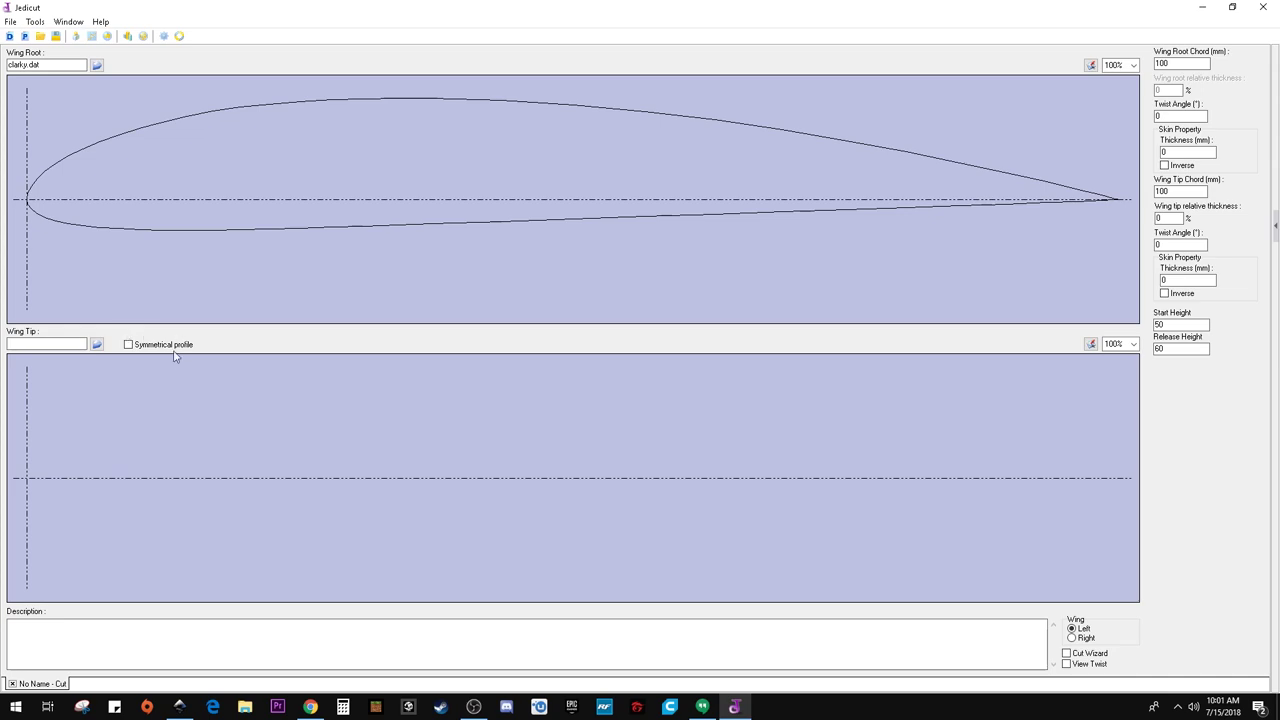
# - Tick Symmetrical profile so the tip uses clarky.dat too, and set the root chord to 130
pyautogui.click(128, 345)
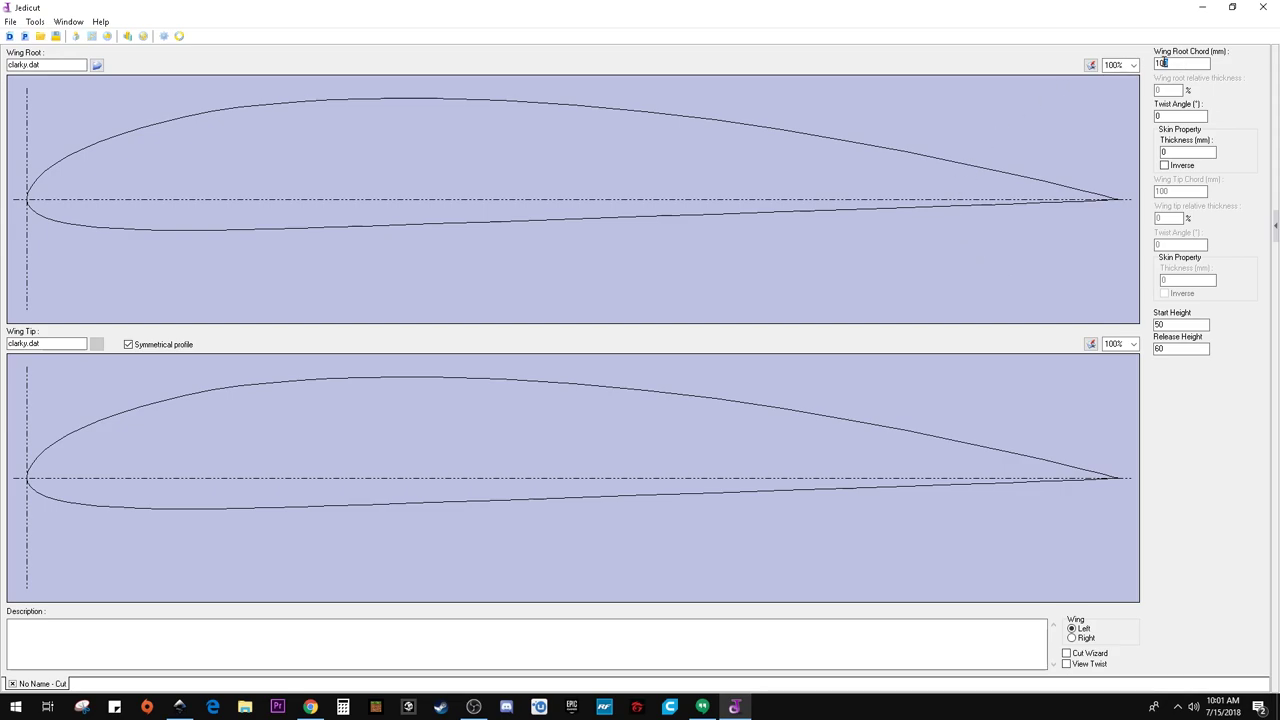
pyautogui.moveTo(1167, 63); pyautogui.dragTo(1150, 50)
pyautogui.write('130')
# - Enter 5 as the root Skin Property thickness
pyautogui.click(1183, 152)
pyautogui.write('5')
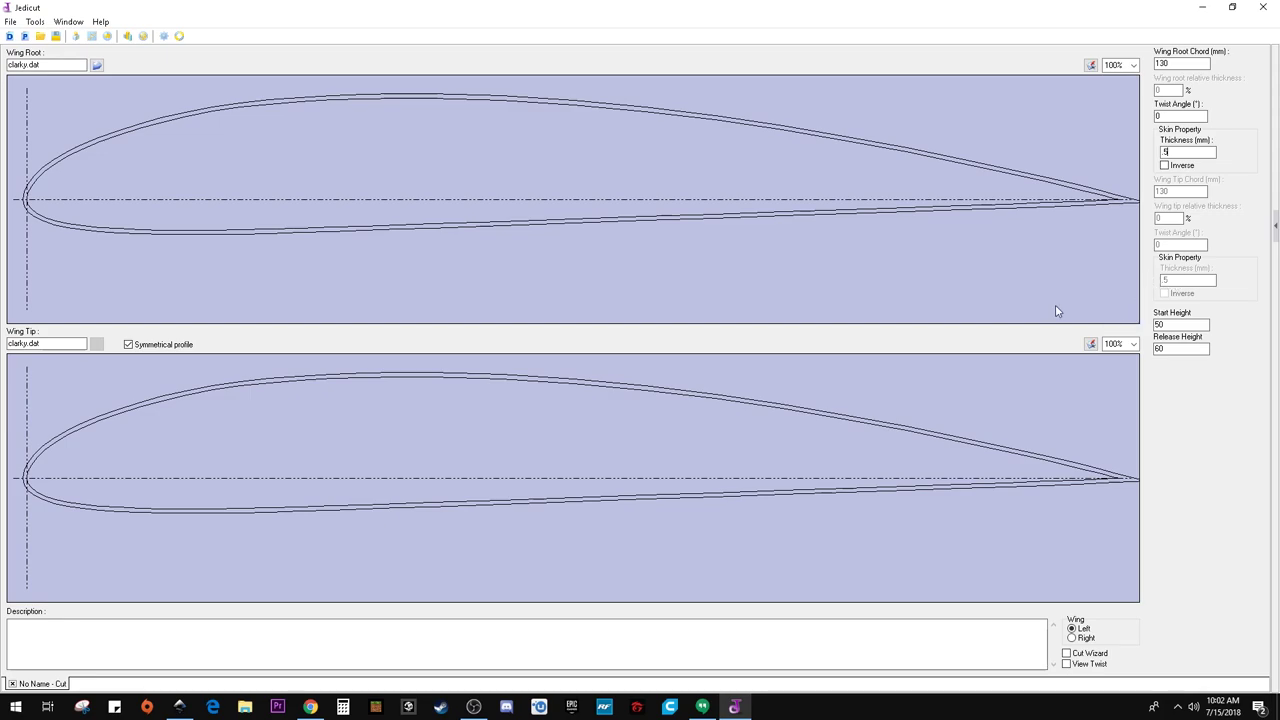
# - Change the start height to 25 and confirm the release height stays at 60
pyautogui.click(1183, 326)
pyautogui.doubleClick(1172, 324)
pyautogui.write('25')
pyautogui.moveTo(1177, 350); pyautogui.dragTo(1157, 349)
pyautogui.click(1176, 347)
# - Turn on View Twist, enlarge the cut preview to check the foam height, then close it
pyautogui.click(89, 38)
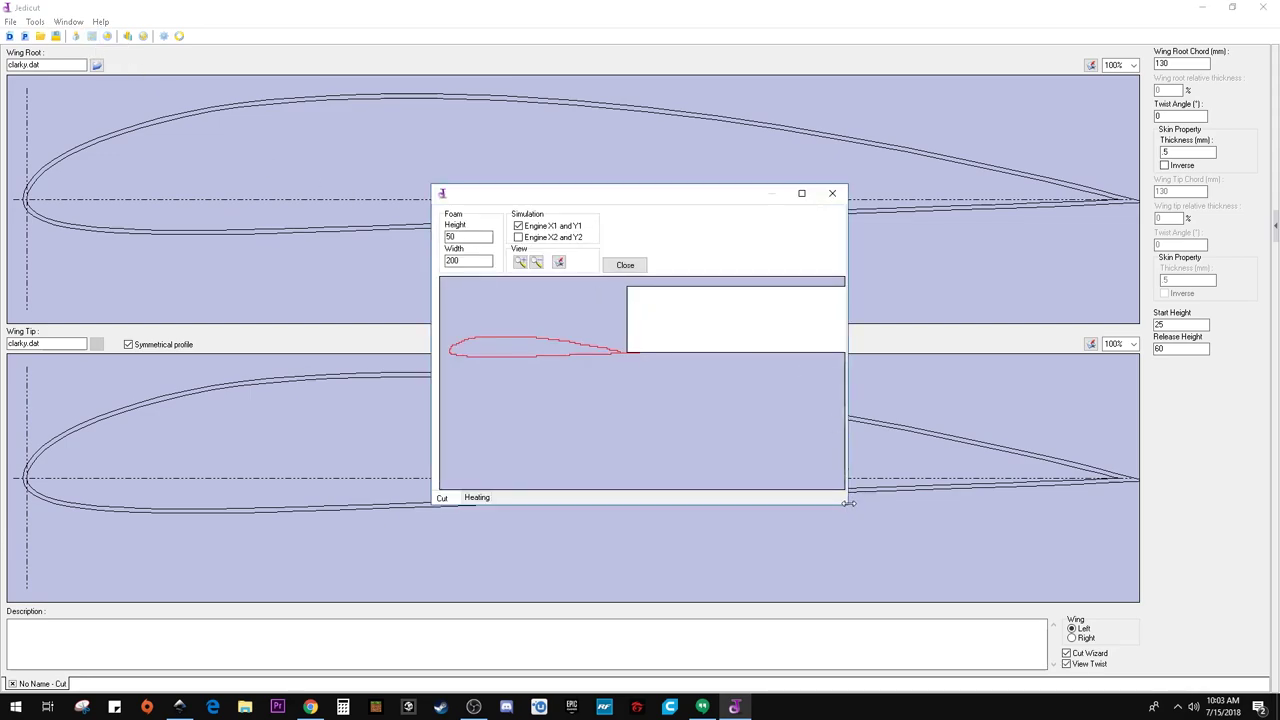
pyautogui.moveTo(852, 503); pyautogui.dragTo(1058, 505)
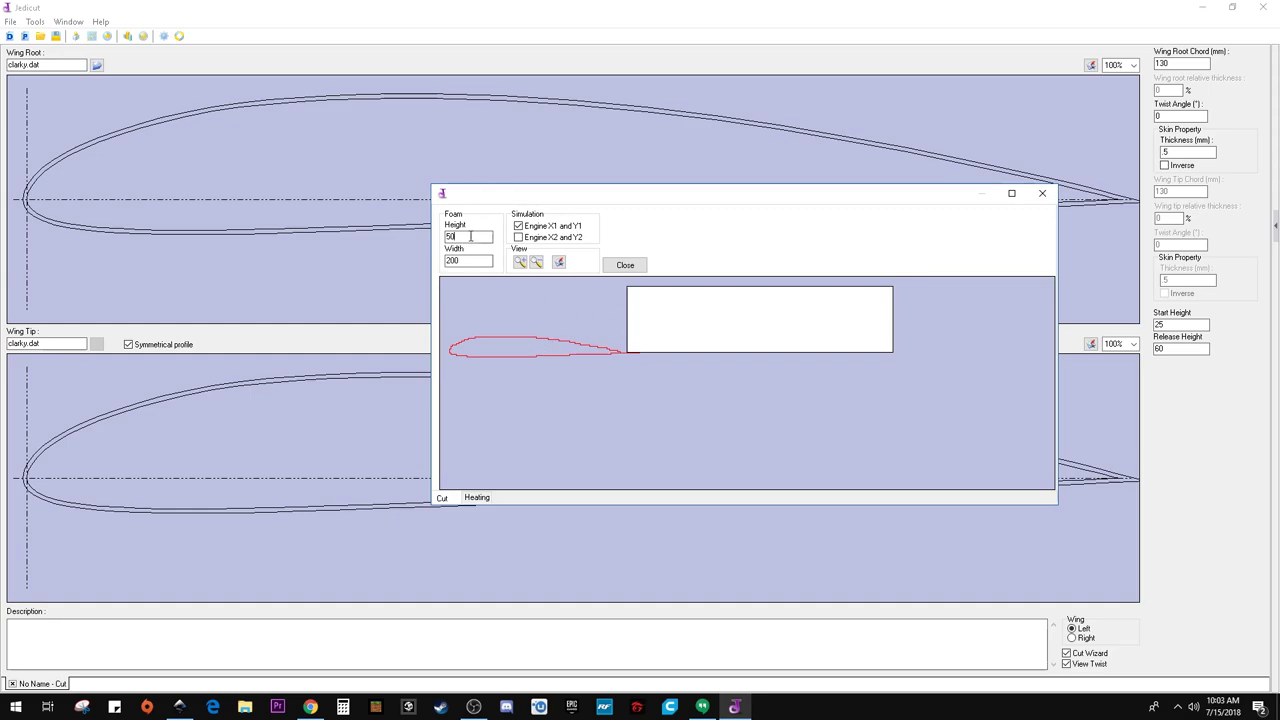
pyautogui.moveTo(475, 237); pyautogui.dragTo(447, 237)
pyautogui.click(1043, 197)
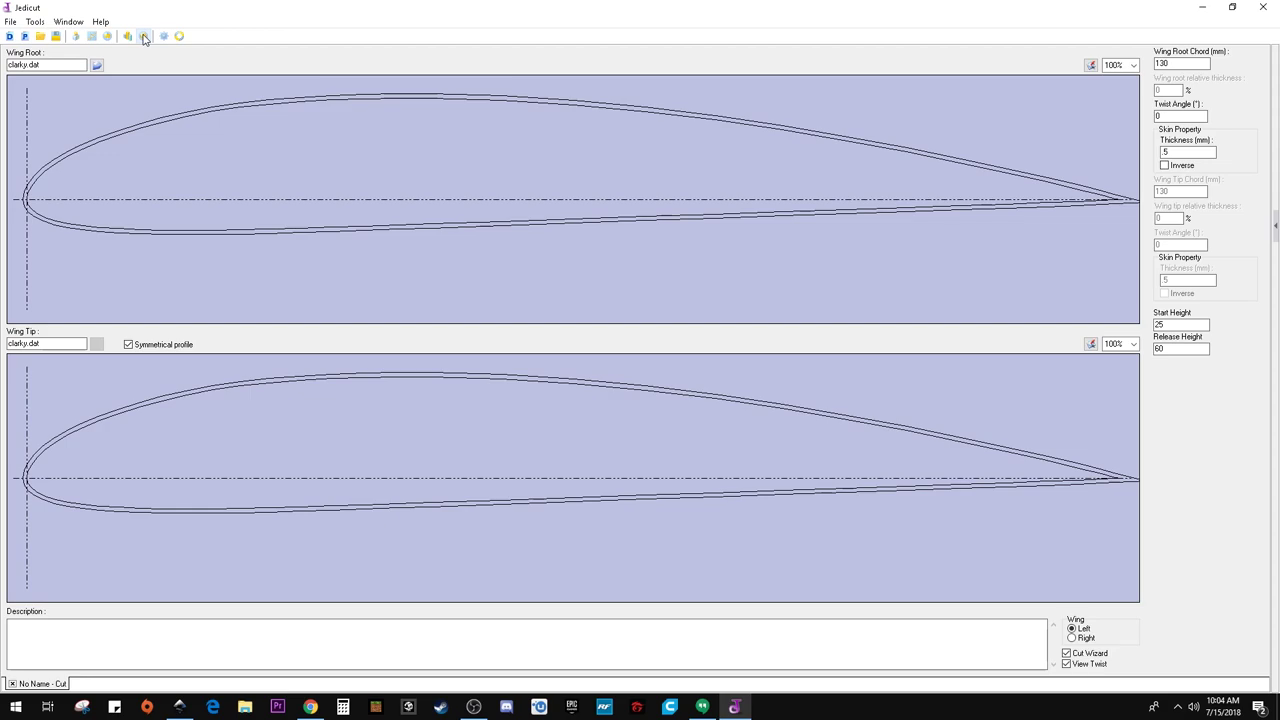
# - In the Cutting Wizard, try sweepback 50, reset it to 0, and centre the wing on the wire
pyautogui.click(75, 36)
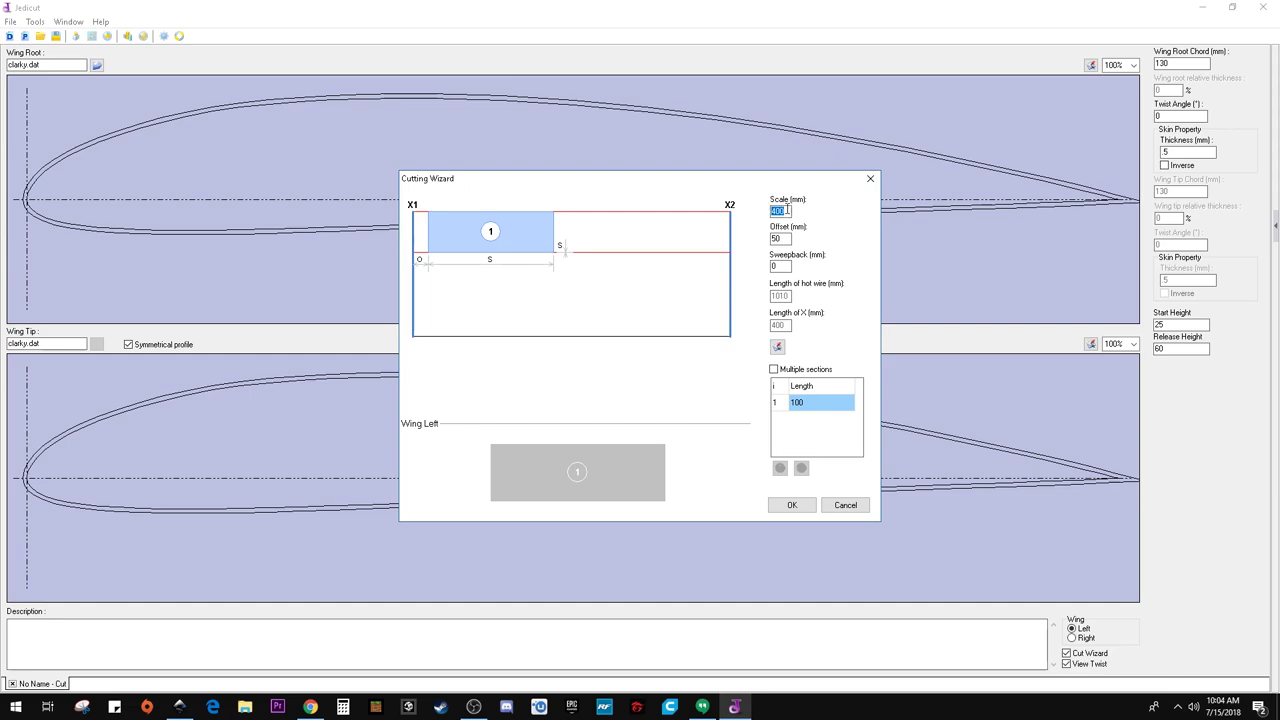
pyautogui.moveTo(790, 210); pyautogui.dragTo(760, 208)
pyautogui.click(785, 238)
pyautogui.press('Tab')
pyautogui.write('50')
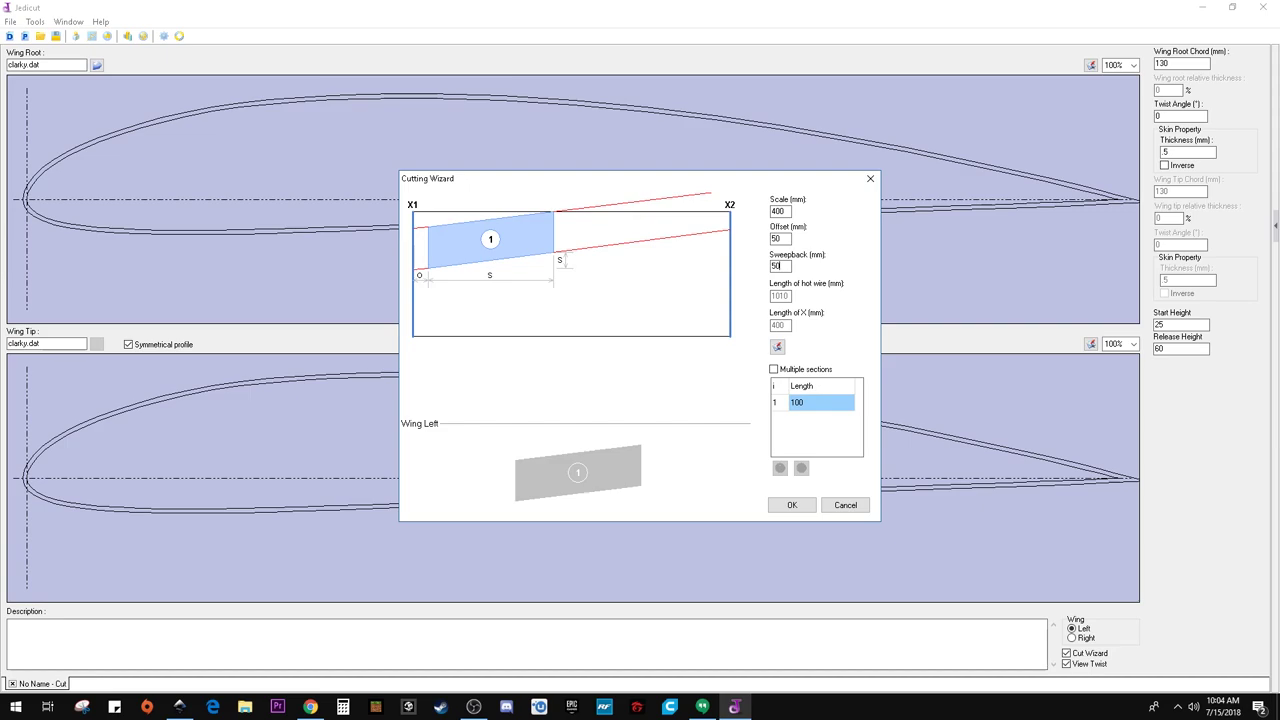
pyautogui.doubleClick(781, 266)
pyautogui.write('0')
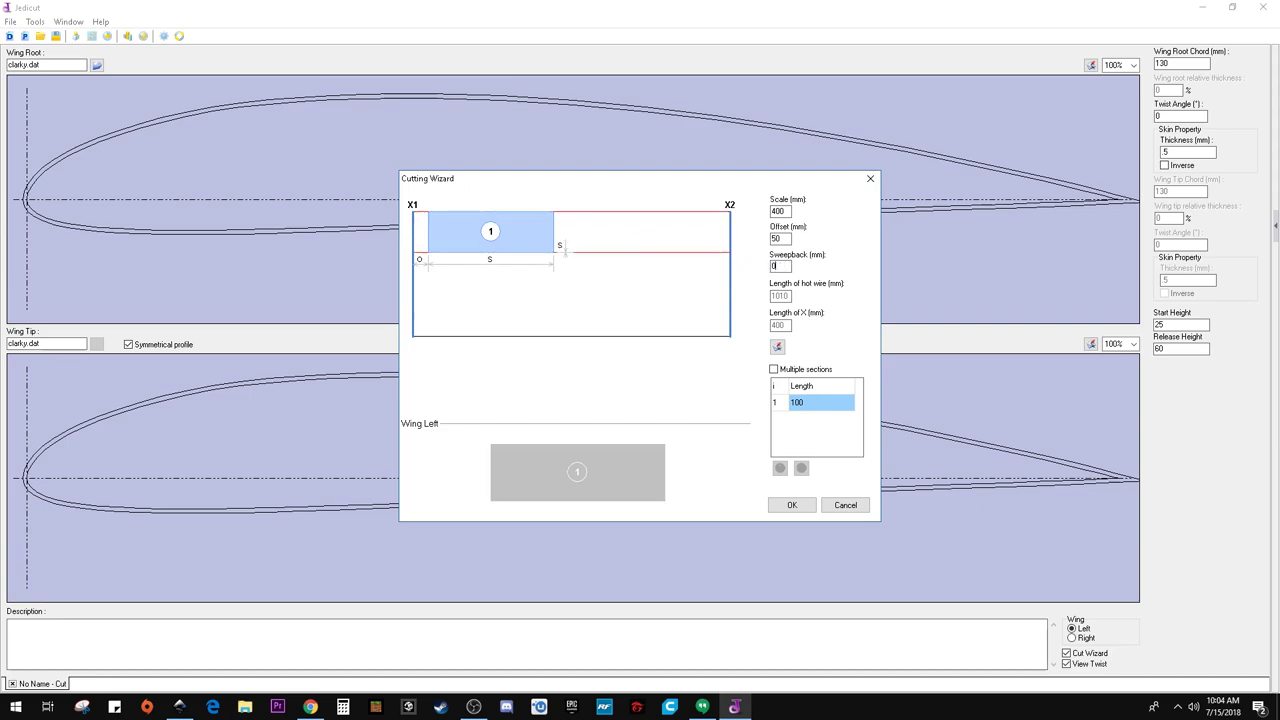
pyautogui.click(777, 347)
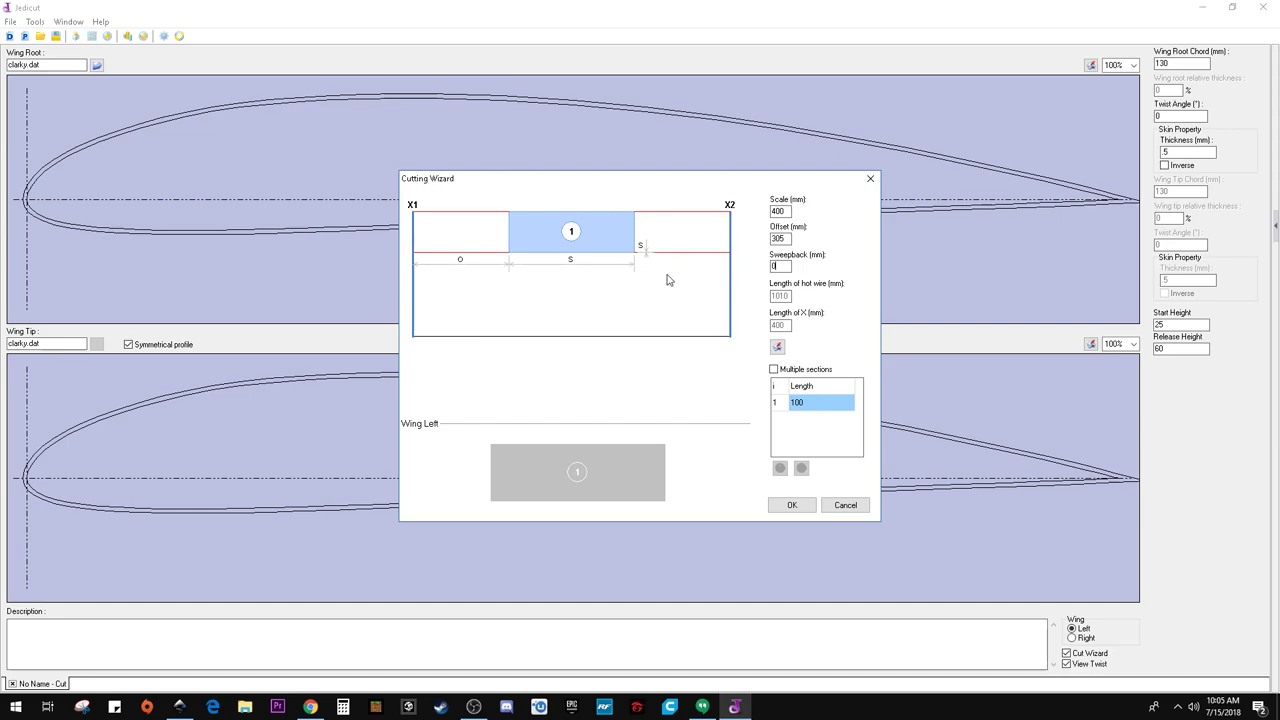
# - Recheck the 400 mm scale and 0 mm sweepback values
pyautogui.doubleClick(778, 212)
pyautogui.click(778, 267)
pyautogui.doubleClick(778, 267)
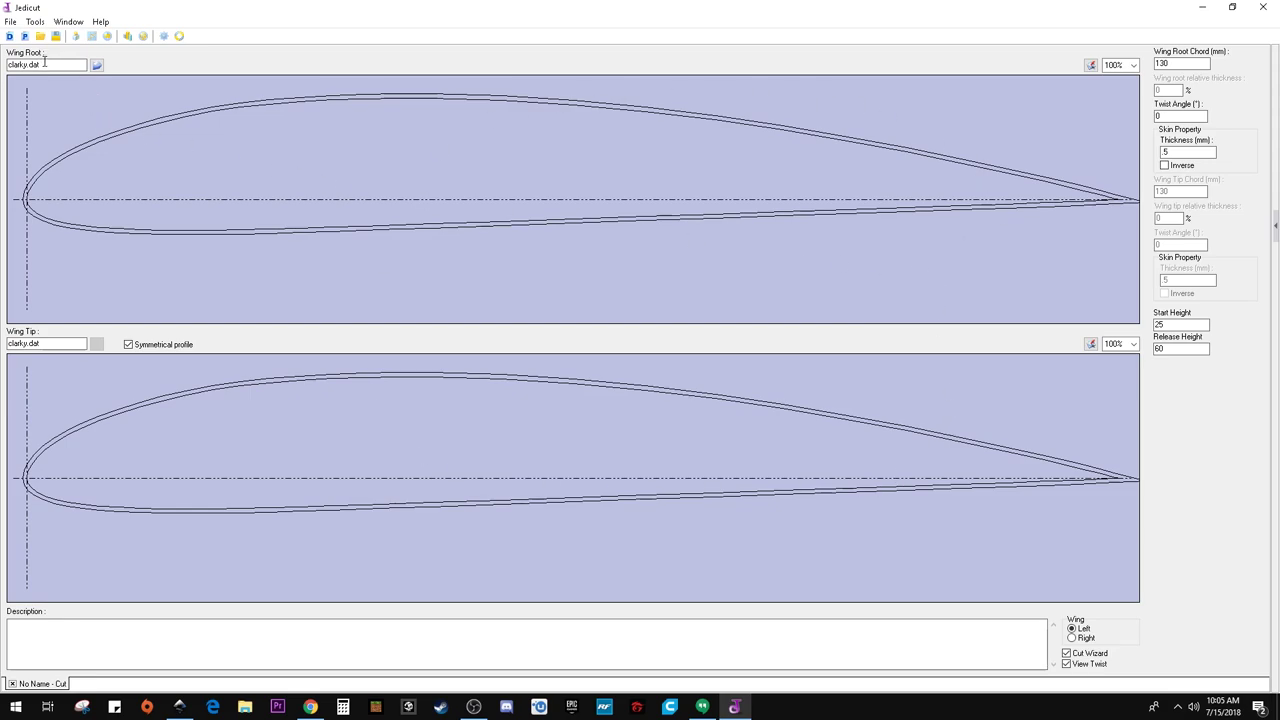
pyautogui.click(1177, 64)
pyautogui.click(35, 22)
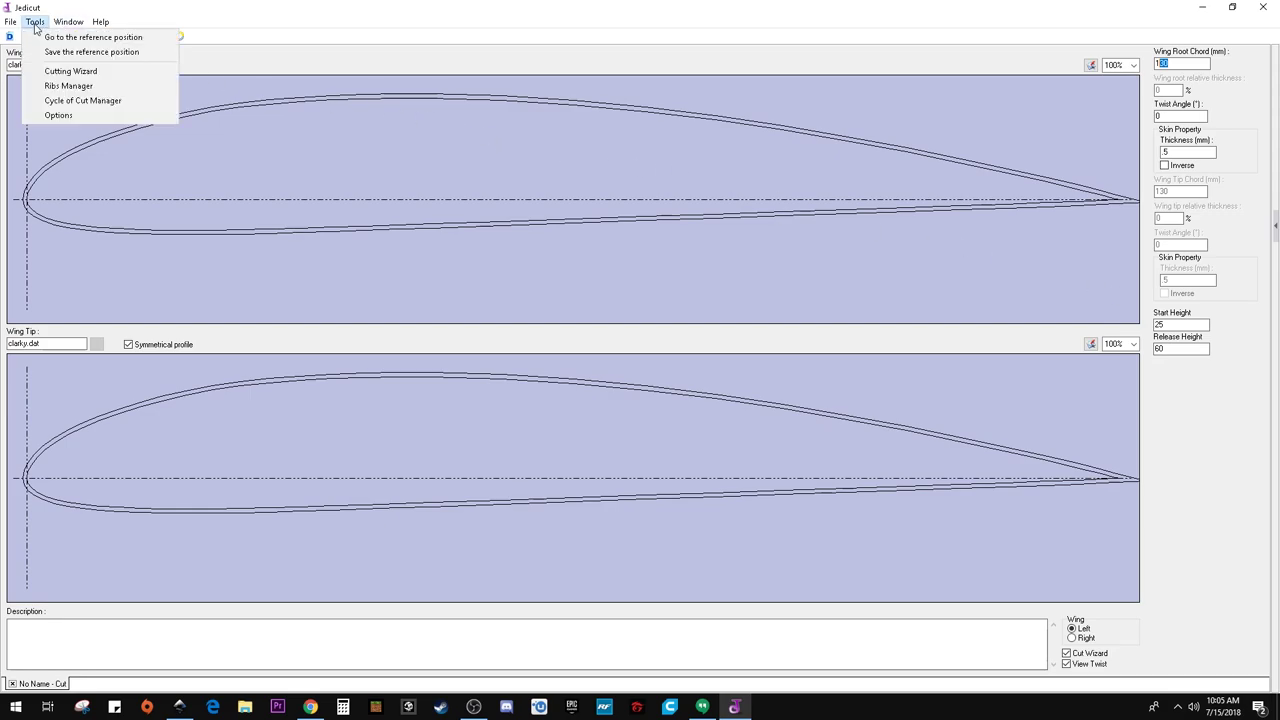
pyautogui.click(56, 115)
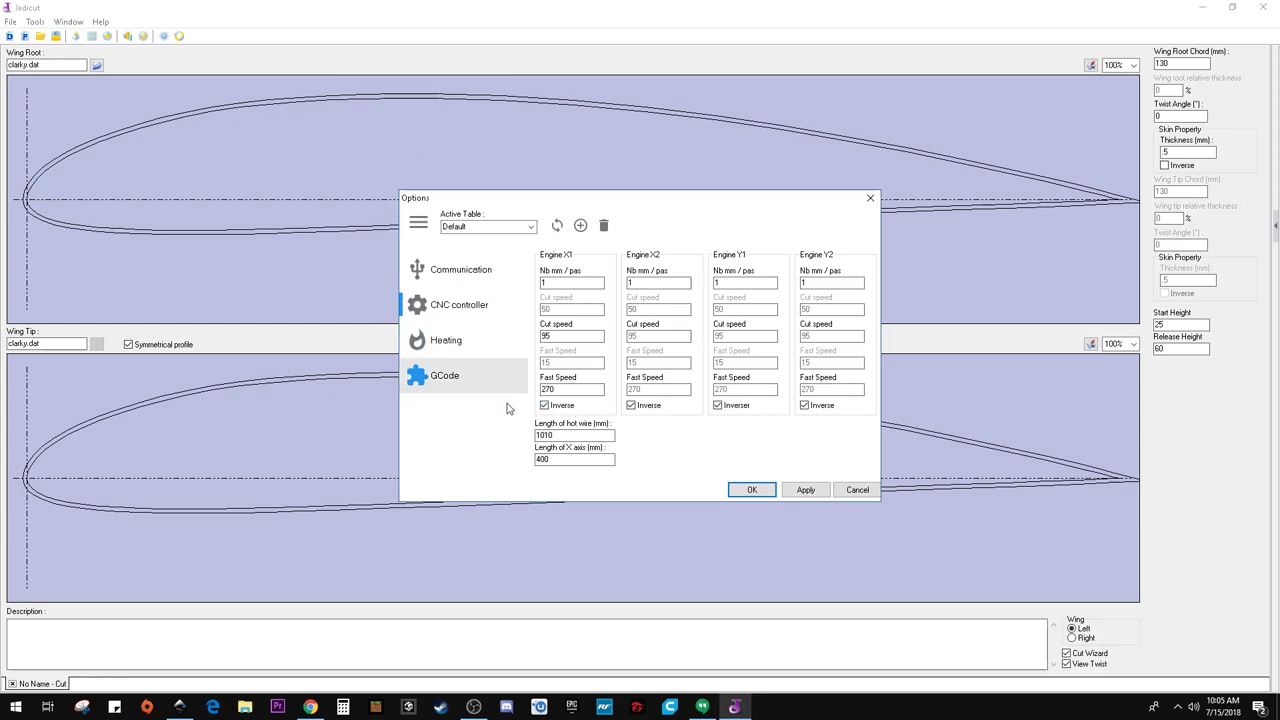
pyautogui.doubleClick(565, 436)
pyautogui.moveTo(565, 461); pyautogui.dragTo(525, 431)
pyautogui.click(851, 487)
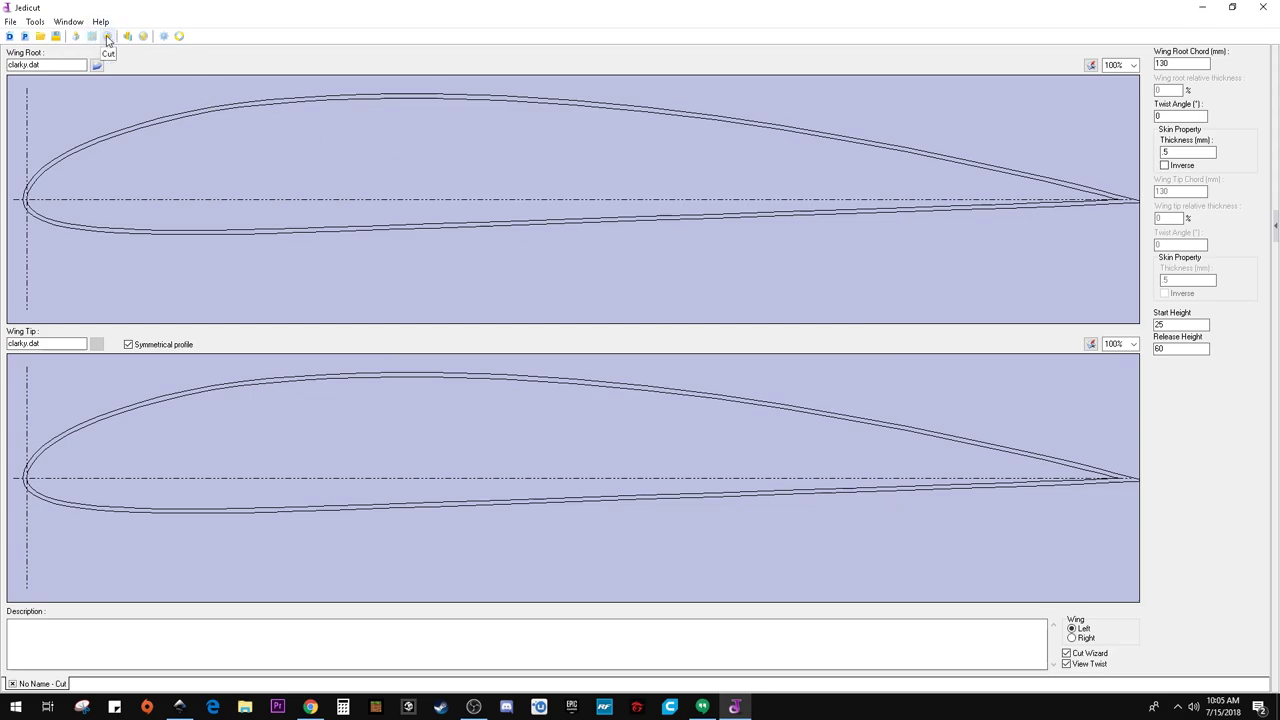
pyautogui.click(107, 37)
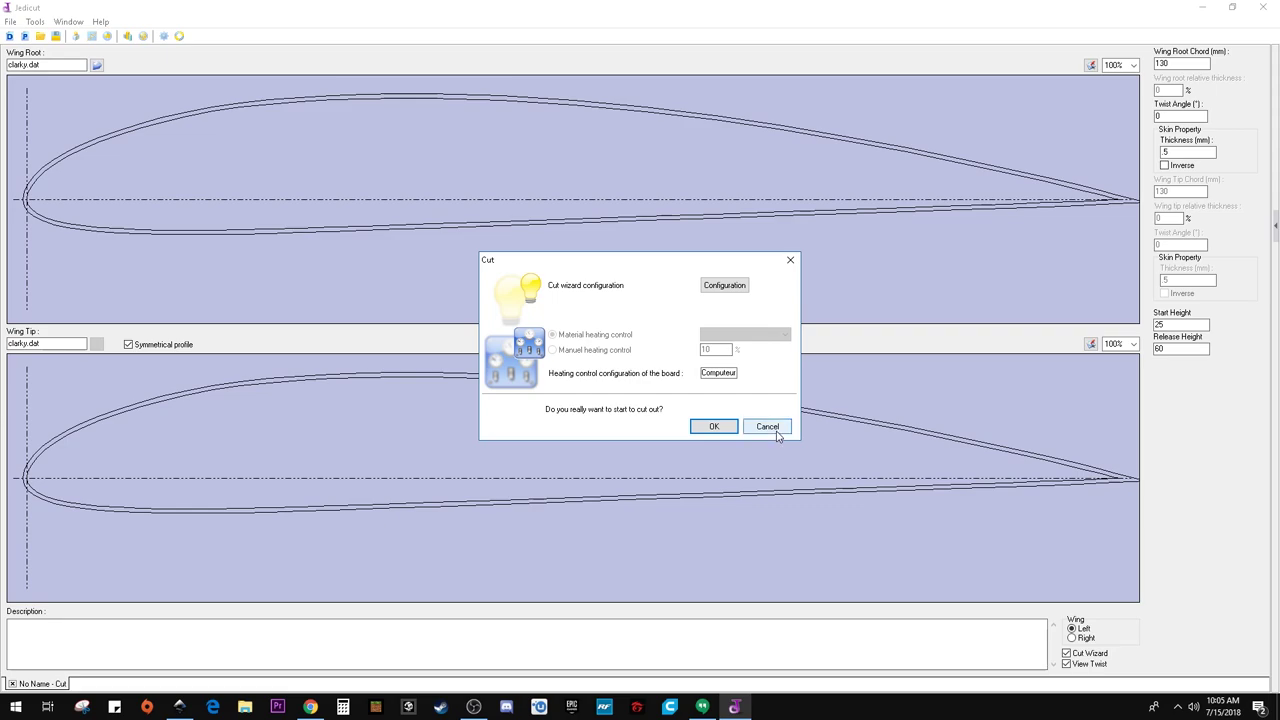
pyautogui.click(776, 430)
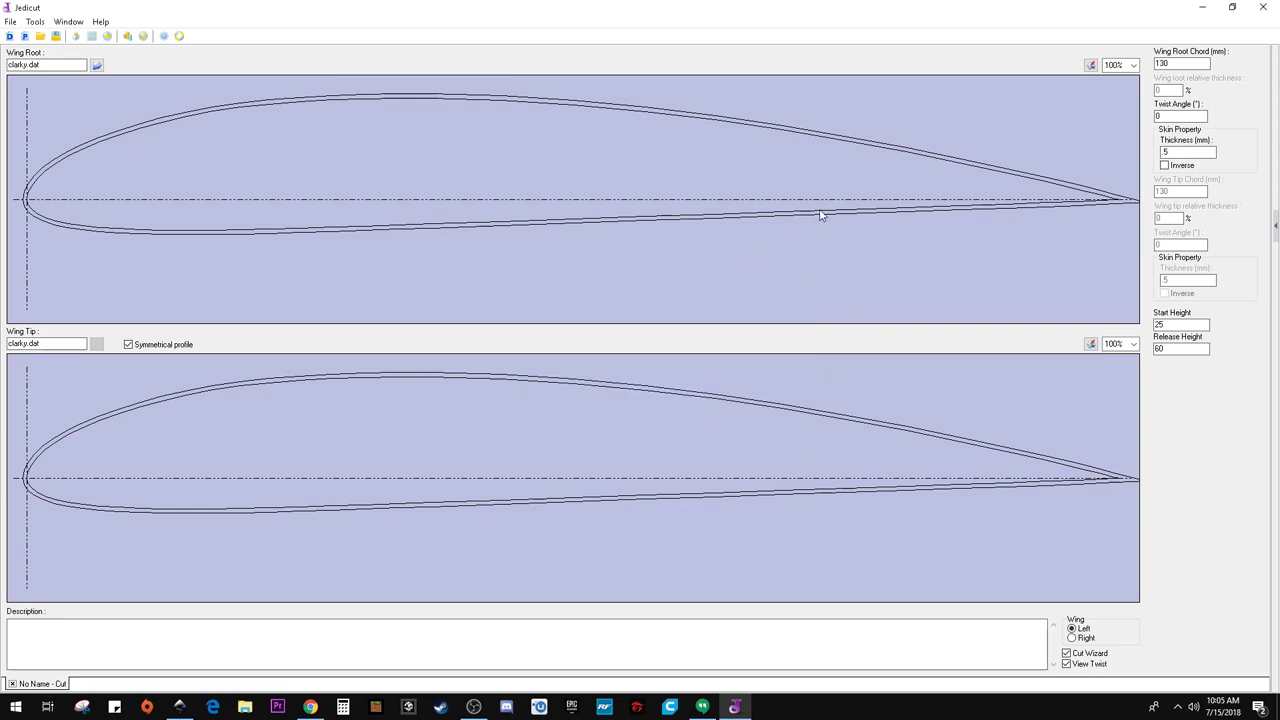